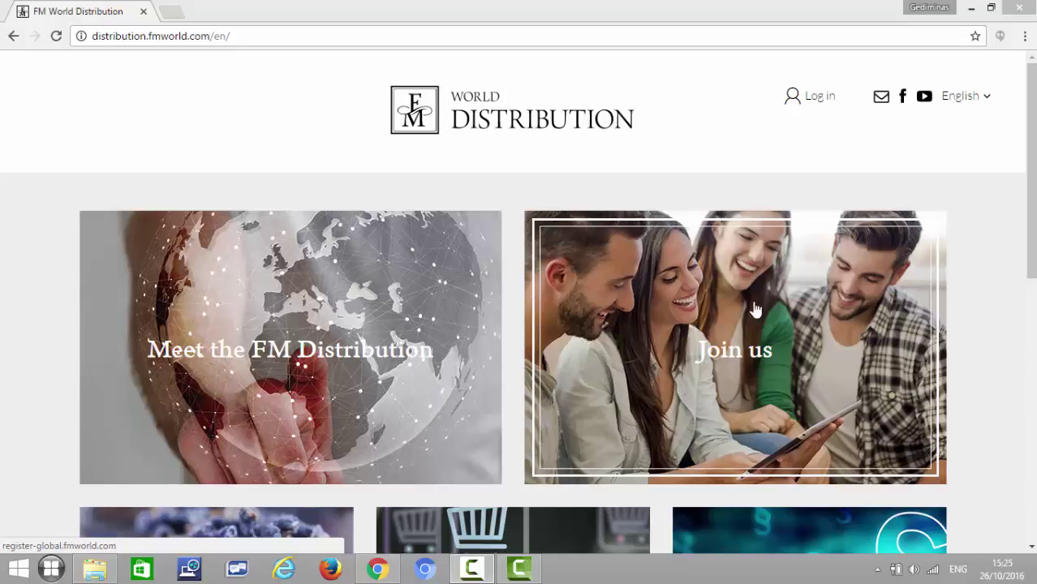
Open the Join us registration page and bring the account settings form into view
left_click(267, 37)
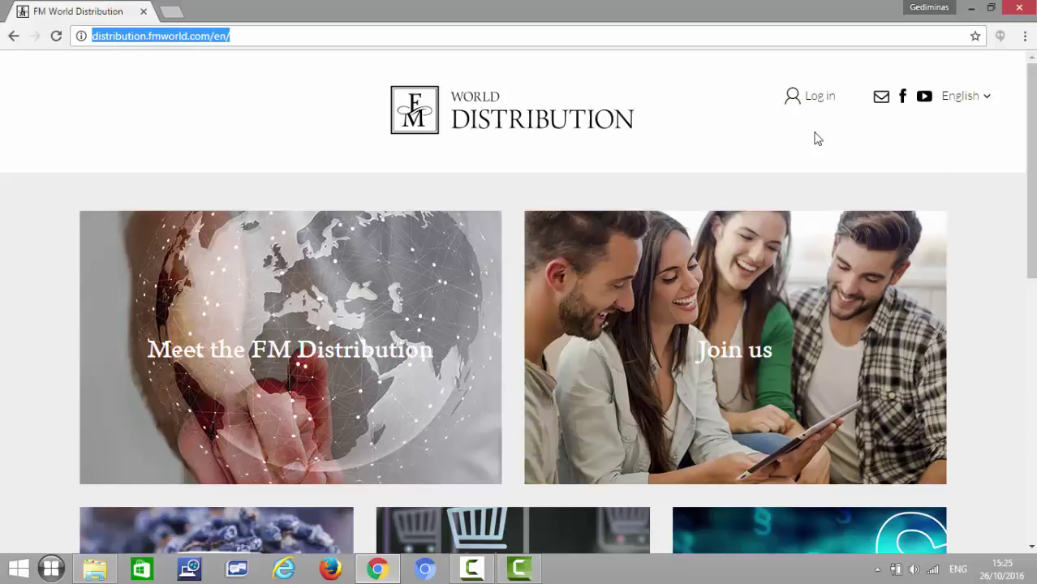
left_click(721, 359)
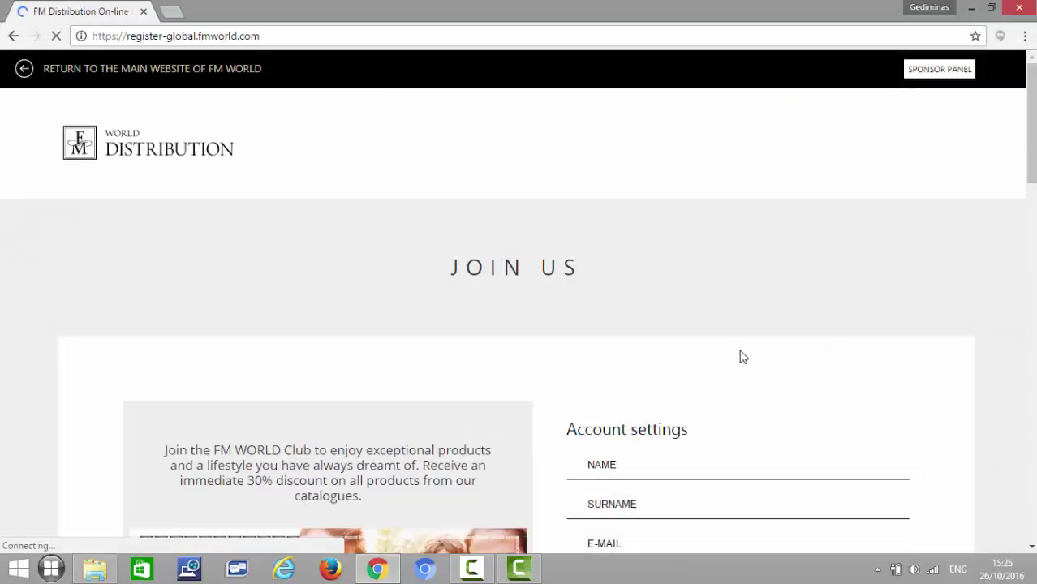
scroll(740, 354, "down", 3)
scroll(741, 352, "down", 2)
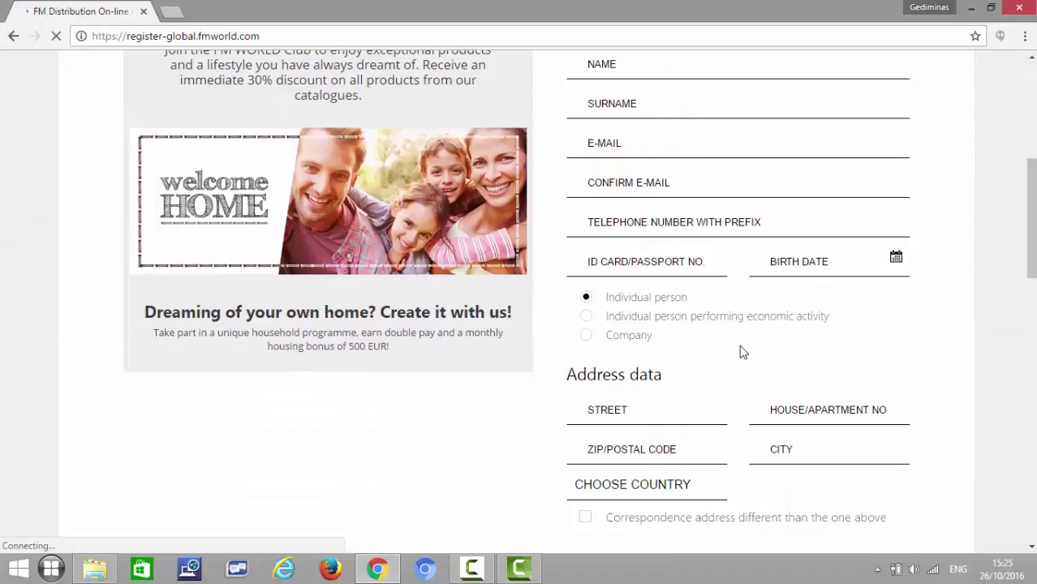
scroll(741, 352, "up", 2)
Examine the account settings fields, from name, surname, e-mail and telephone to the ID card number and birth date calendar
left_click(642, 196)
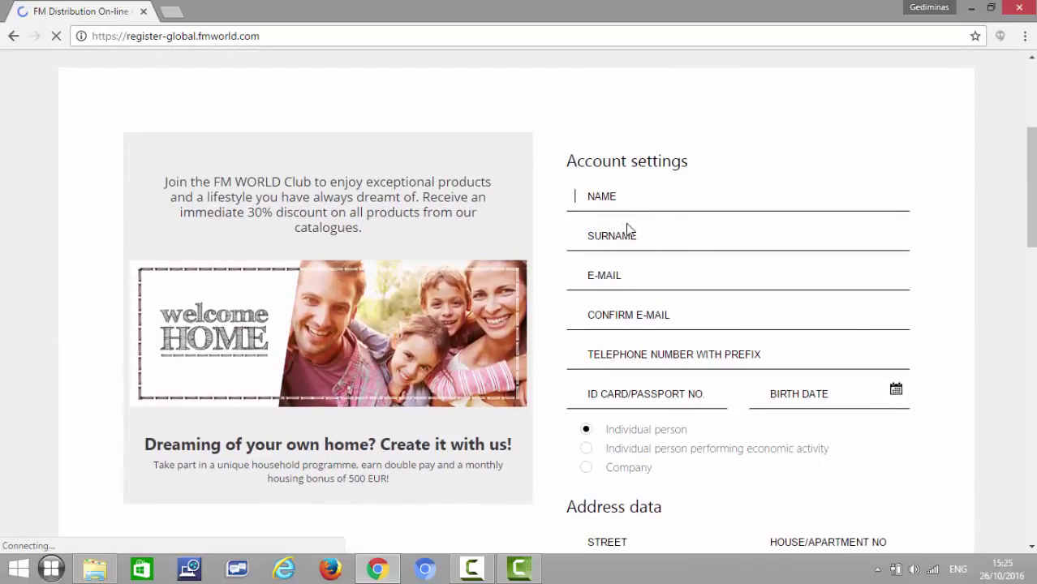
left_click(625, 235)
left_click(608, 275)
left_click(607, 313)
left_click(607, 344)
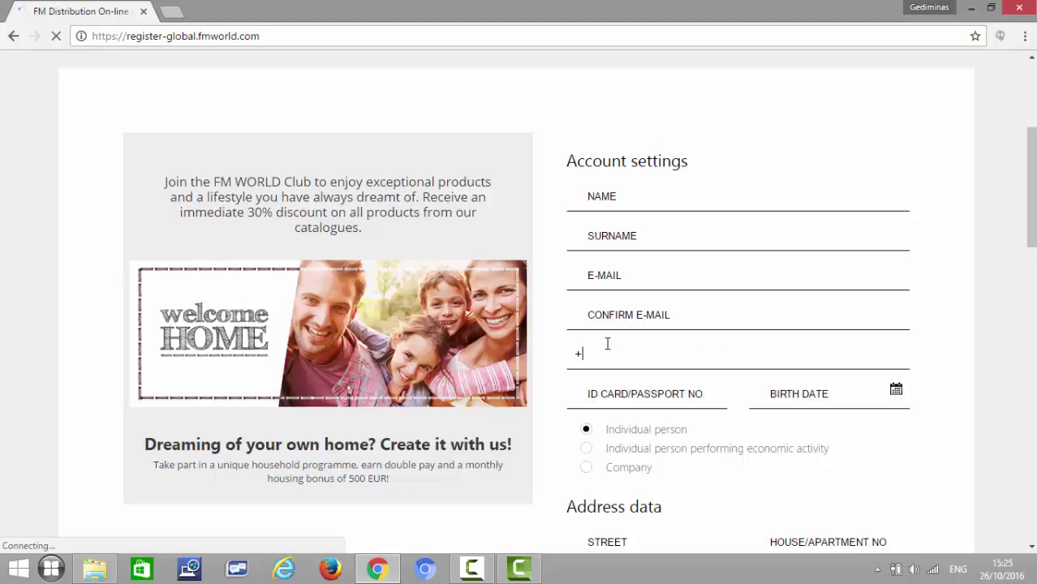
scroll(608, 347, "down", 2)
scroll(608, 347, "down", 1)
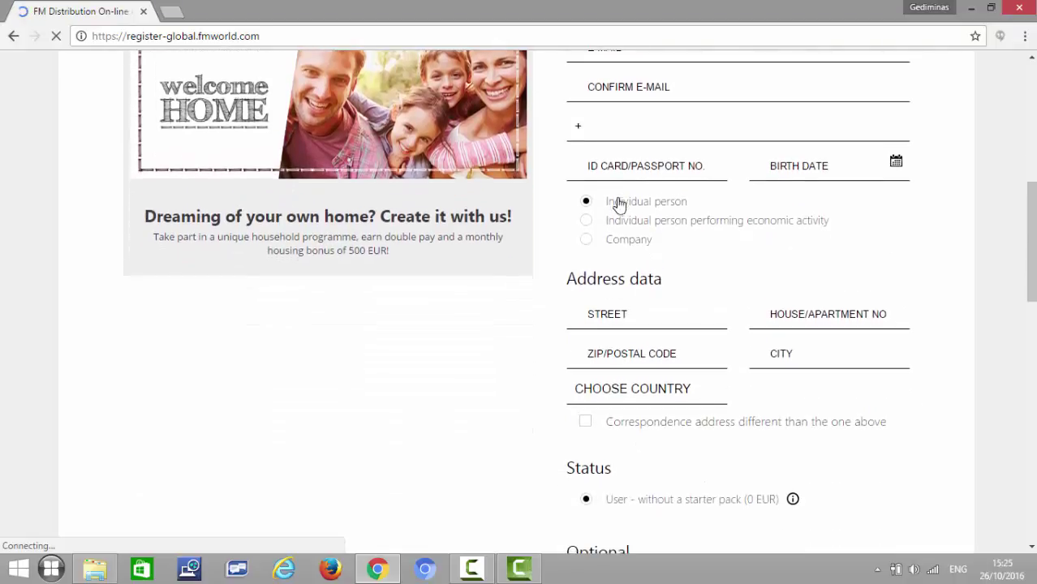
left_click(622, 160)
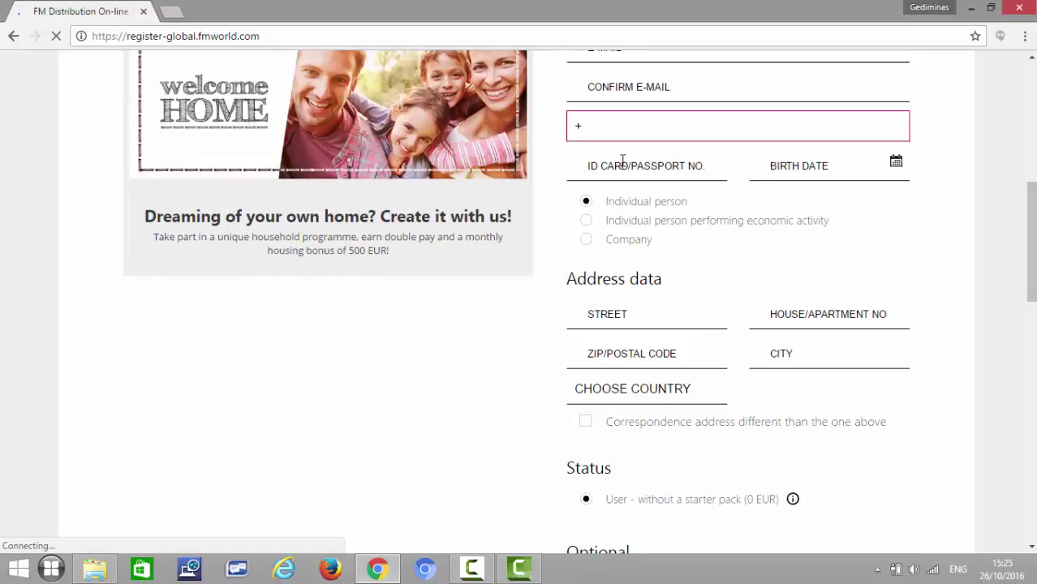
left_click(846, 160)
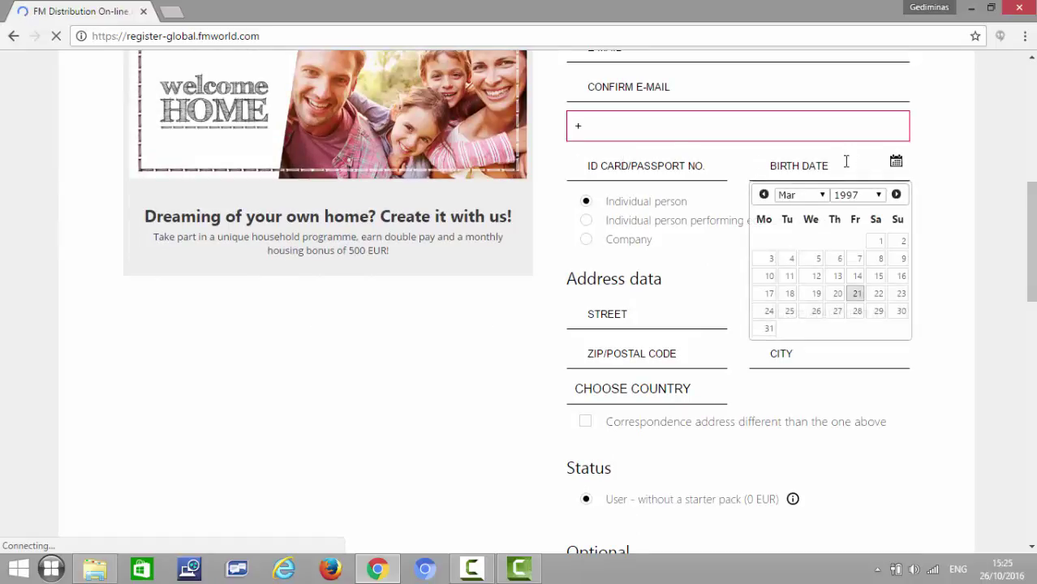
left_click(519, 275)
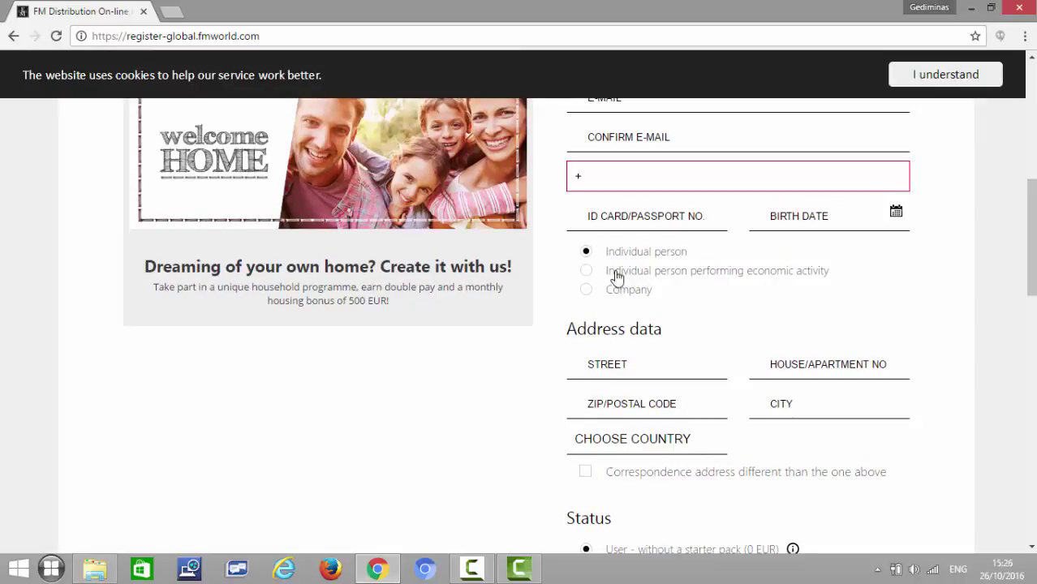
Examine the person type, address data and status sections, and the optional sponsor number field
scroll(808, 345, "down", 3)
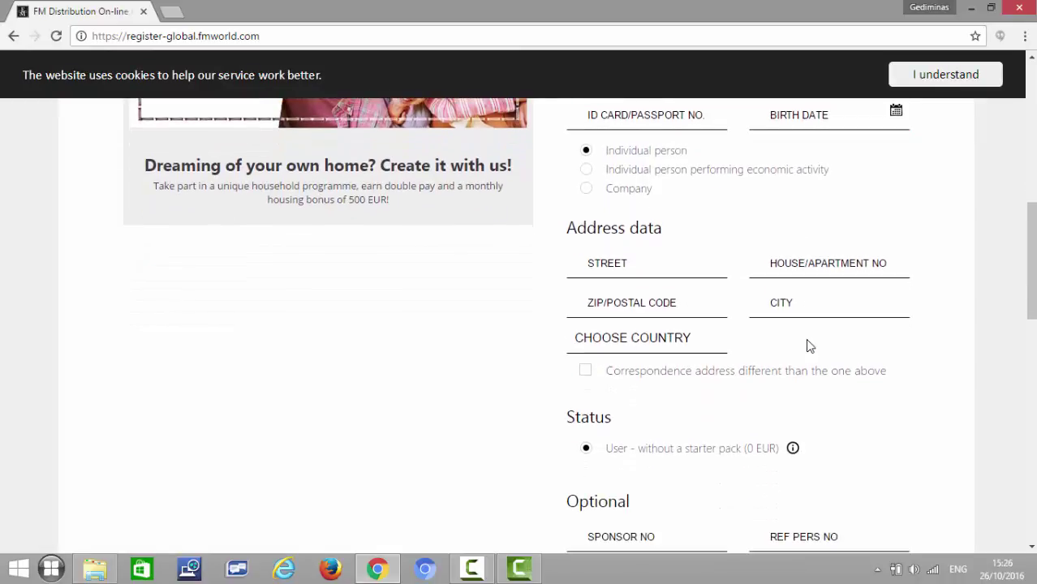
scroll(806, 339, "down", 2)
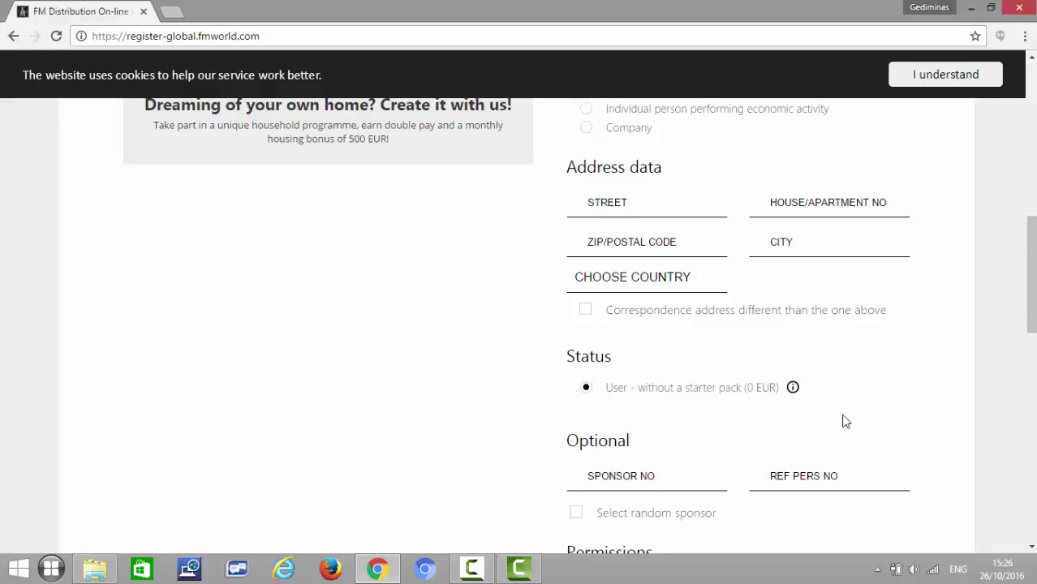
scroll(845, 421, "down", 2)
scroll(845, 421, "down", 1)
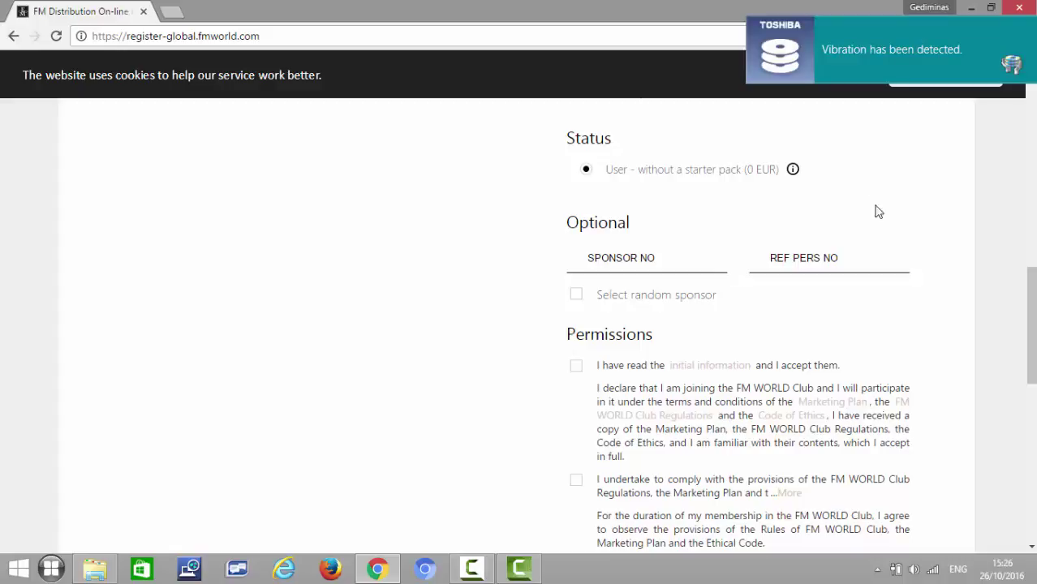
left_click(637, 260)
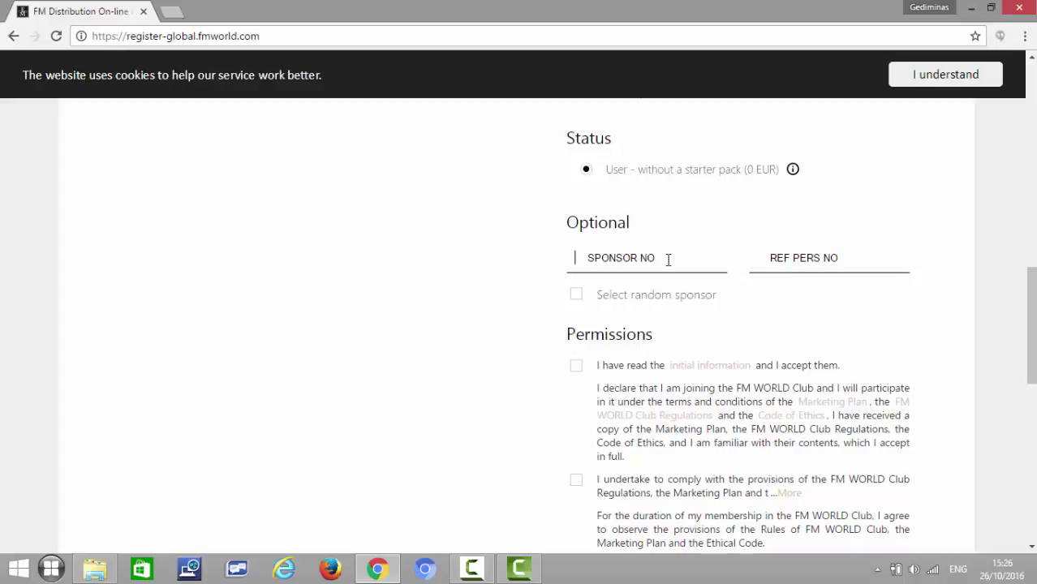
Review the permissions and consent options down to the end of the registration form
scroll(668, 259, "down", 3)
scroll(670, 259, "up", 1)
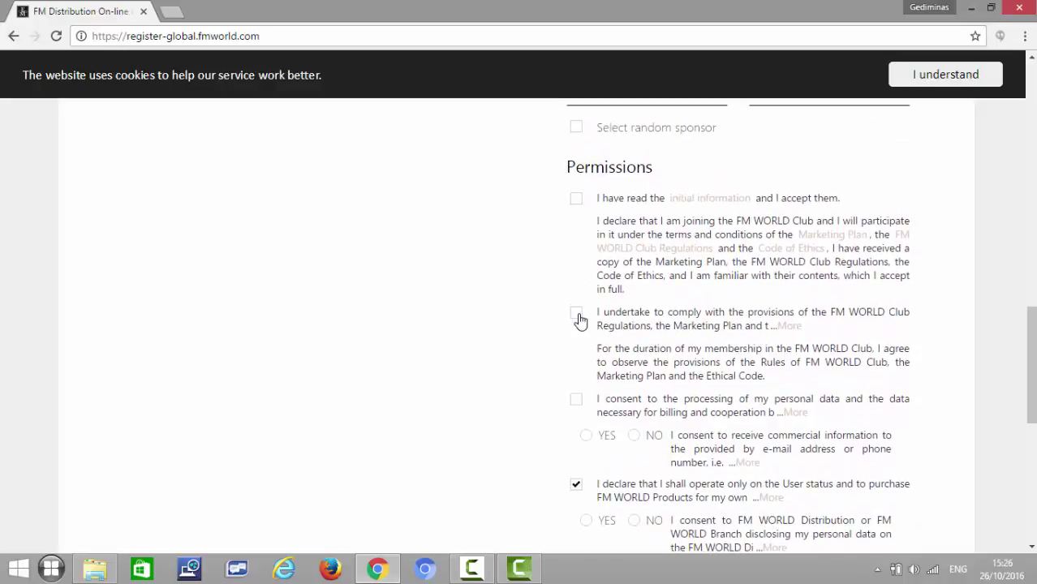
scroll(580, 321, "down", 2)
scroll(579, 320, "up", 1)
scroll(580, 320, "down", 2)
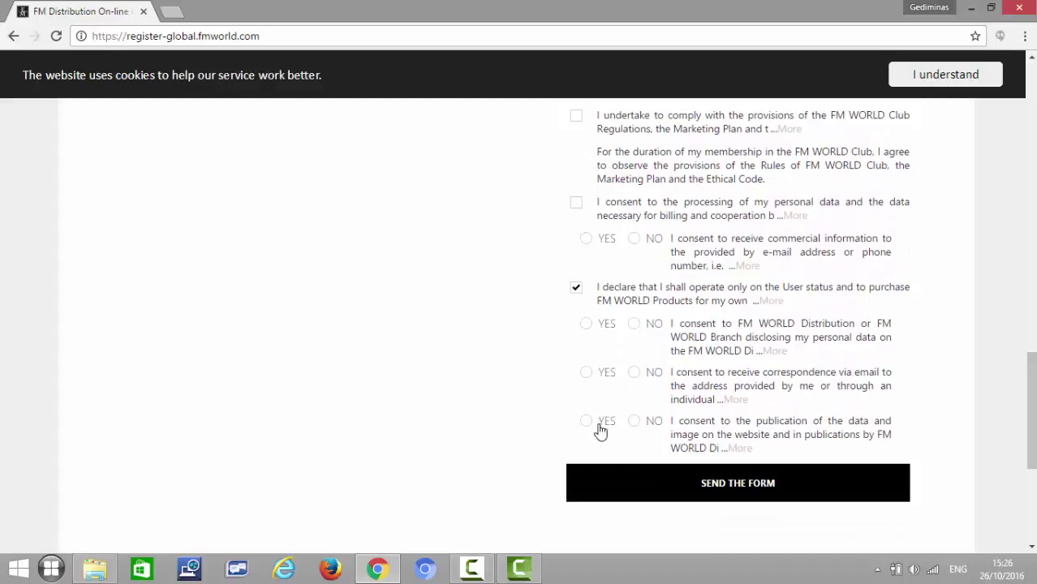
scroll(771, 341, "down", 1)
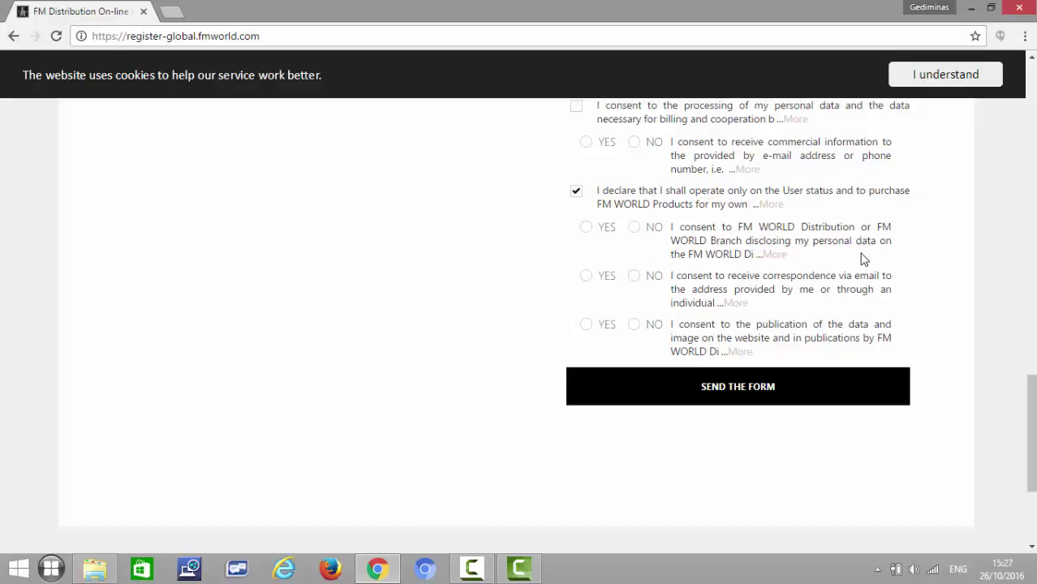
Go back to the start of the registration form and follow its link to the main FM World website
scroll(865, 259, "up", 12)
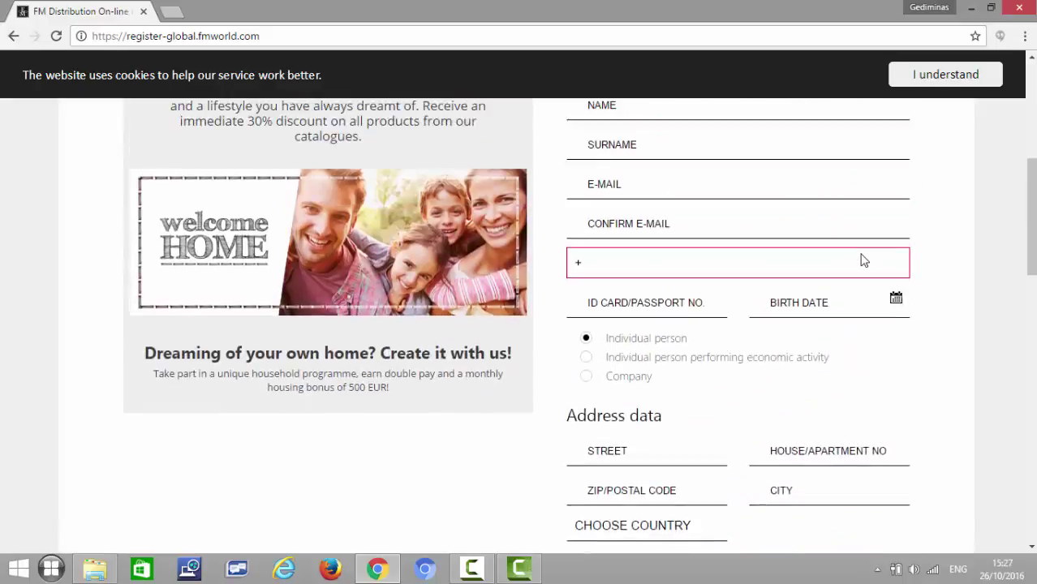
scroll(864, 260, "up", 5)
scroll(864, 260, "down", 4)
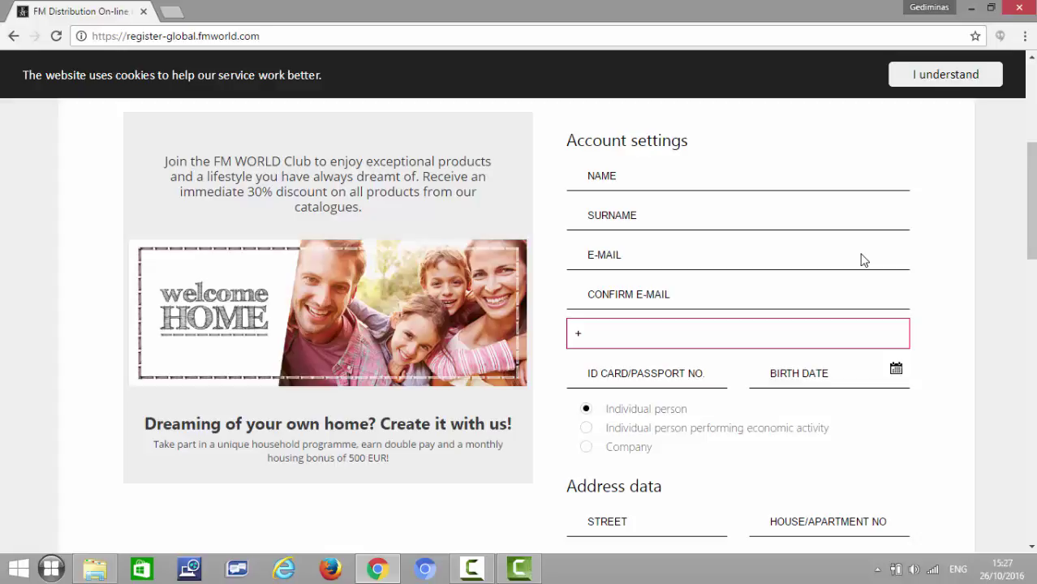
scroll(863, 258, "up", 4)
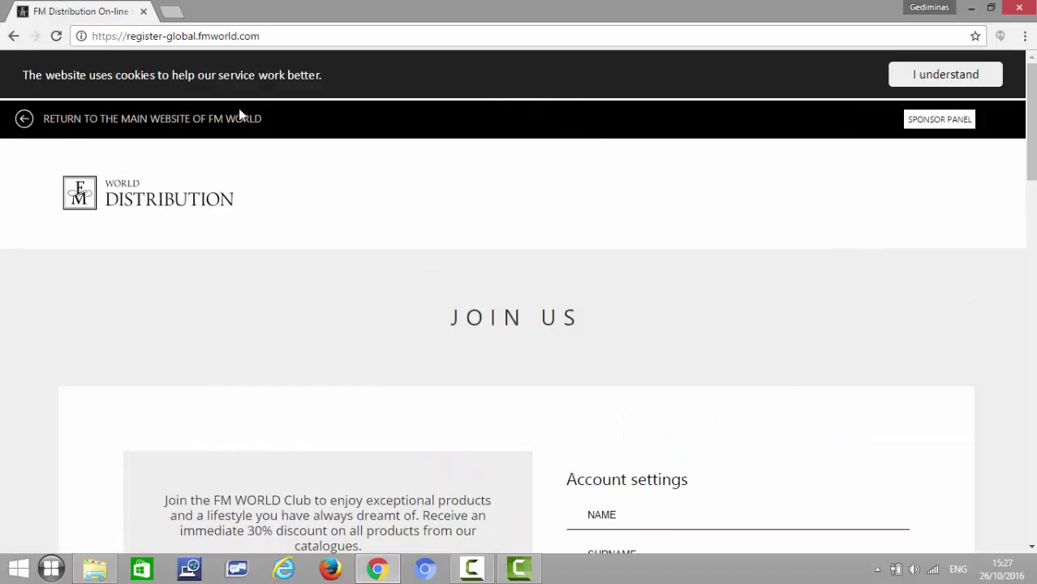
left_click(29, 122)
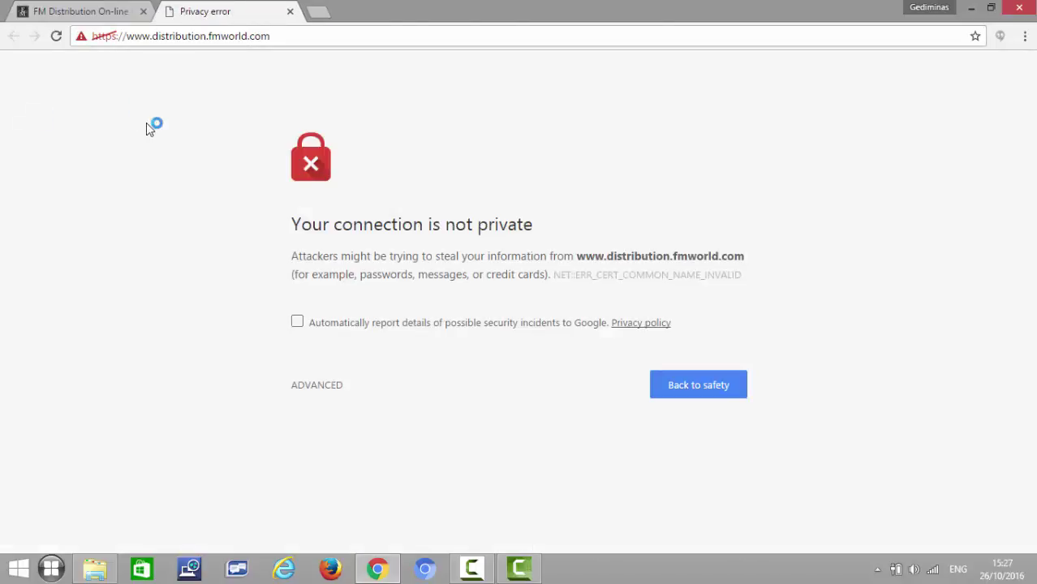
Load distribution.fmworld.com in the new tab and dismiss the page translation offer
left_click(200, 36)
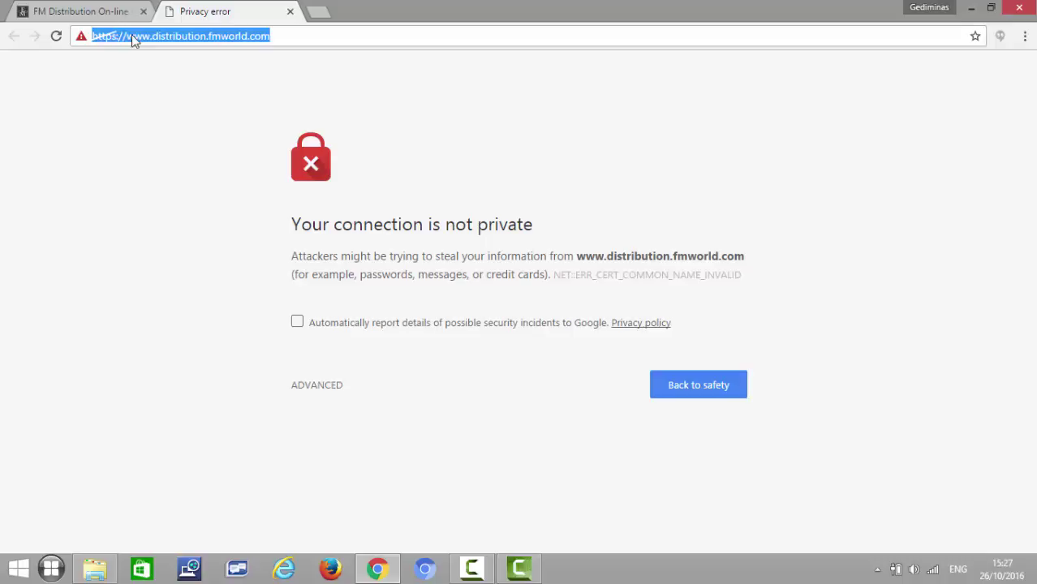
type("f")
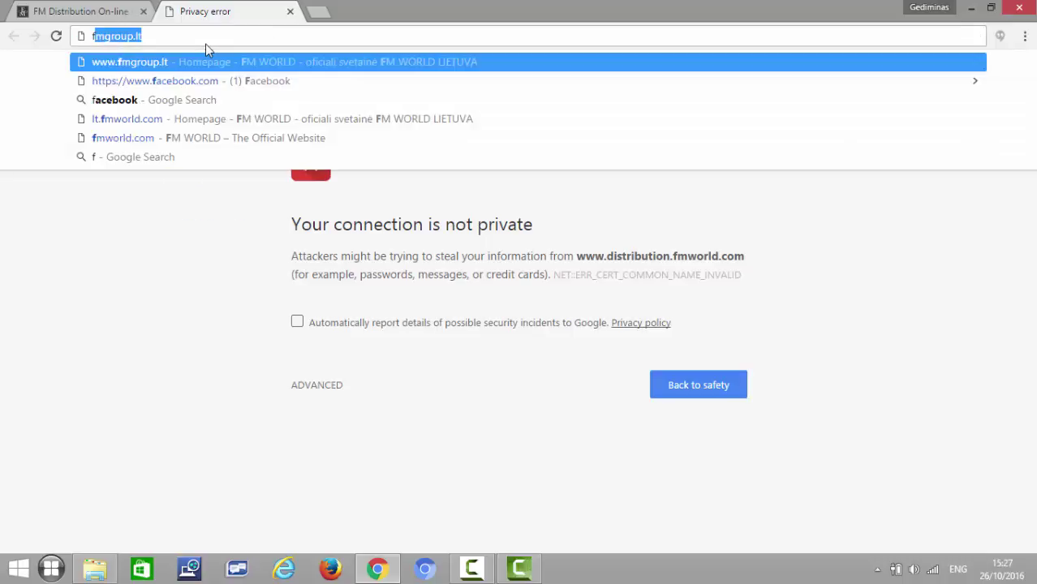
key("BackSpace")
key("BackSpace")
type("distribution.fmworld.com")
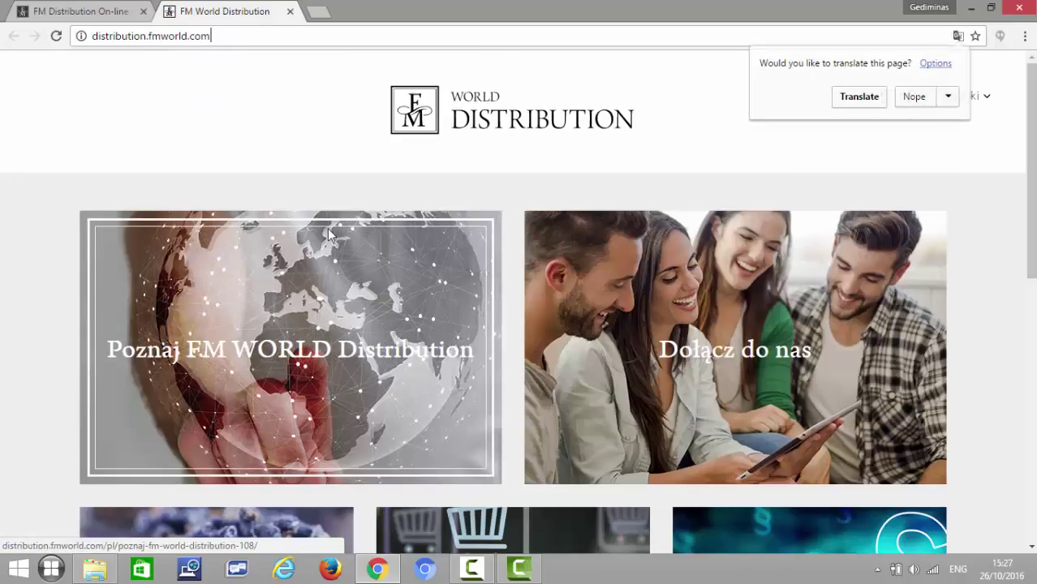
left_click(984, 128)
Switch the website's language from Polski to English
scroll(812, 349, "down", 4)
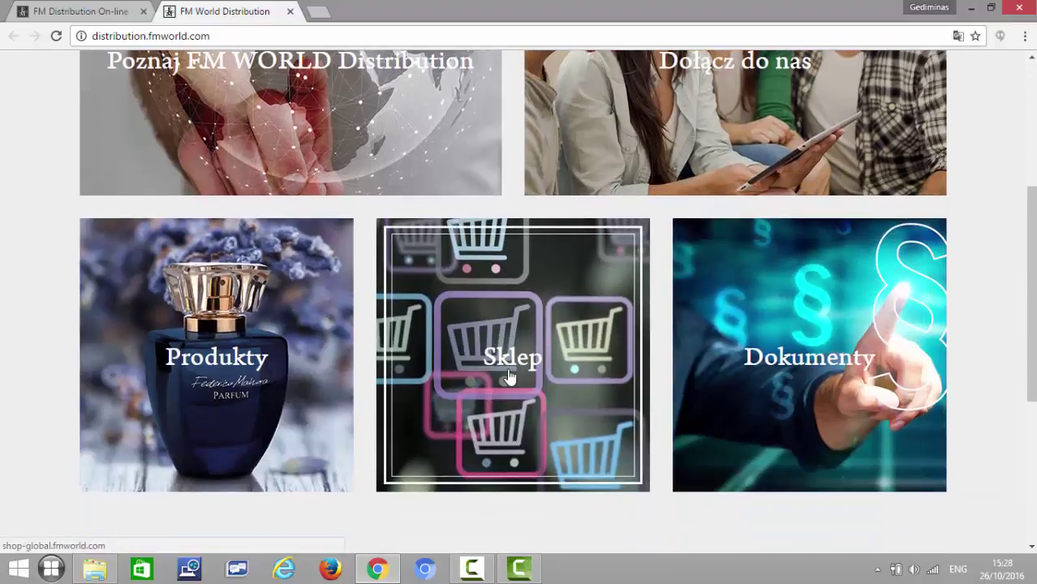
scroll(999, 115, "up", 4)
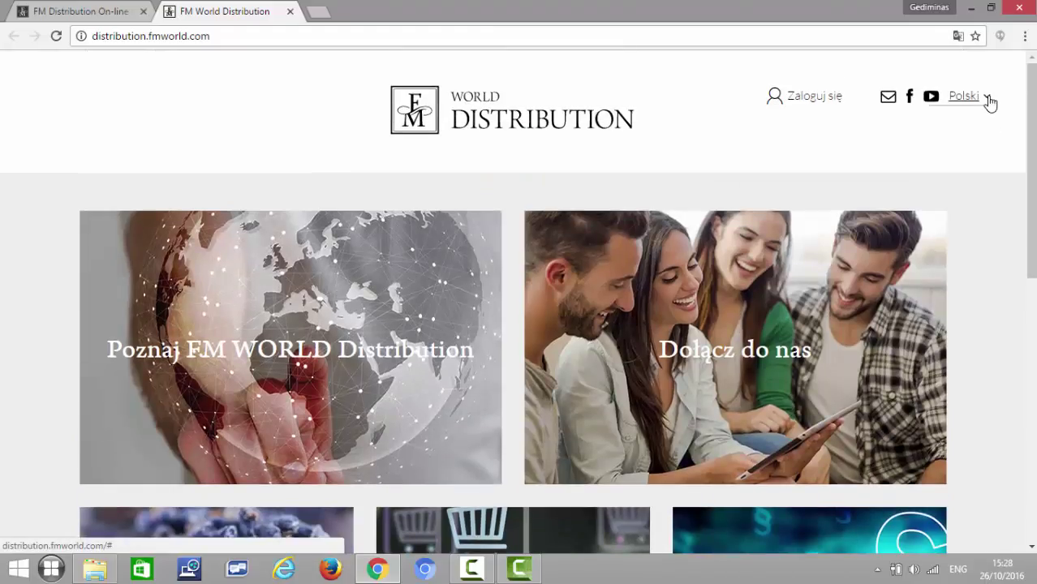
left_click(988, 101)
left_click(973, 136)
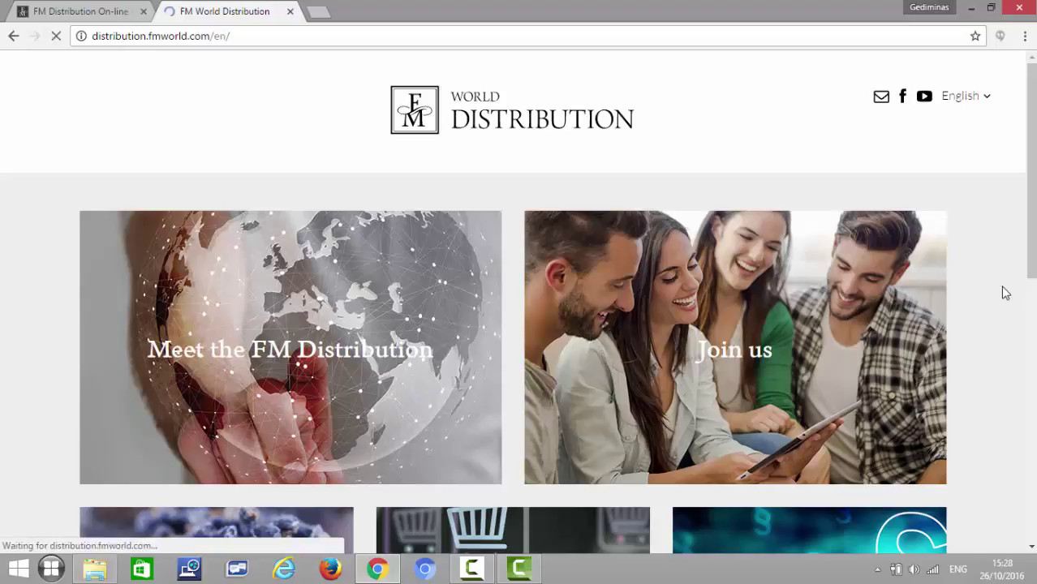
Look over the English home page's sections, including Join us, Products, Shop and Documents
scroll(1003, 292, "down", 4)
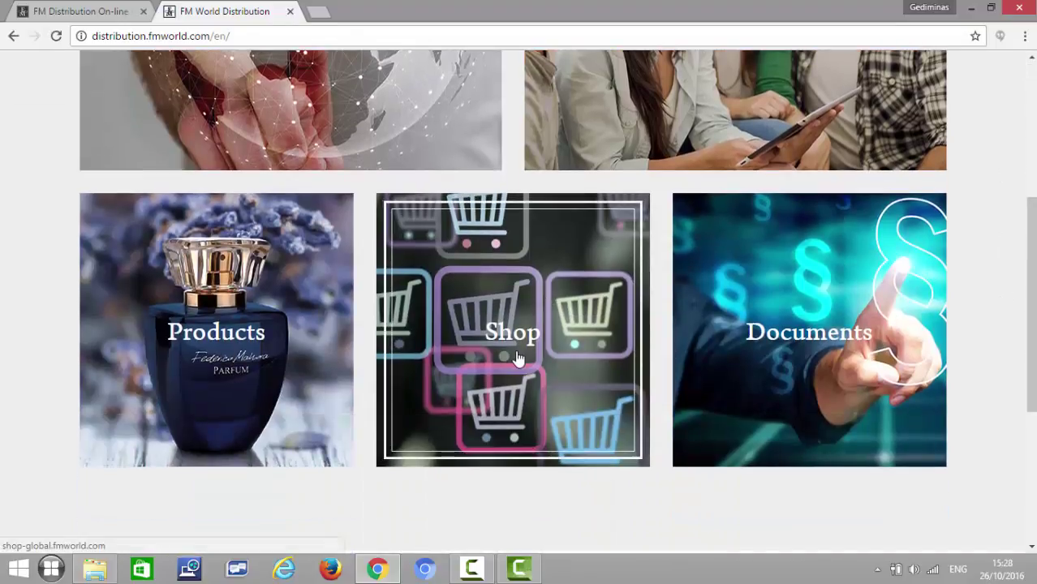
scroll(1003, 241, "up", 4)
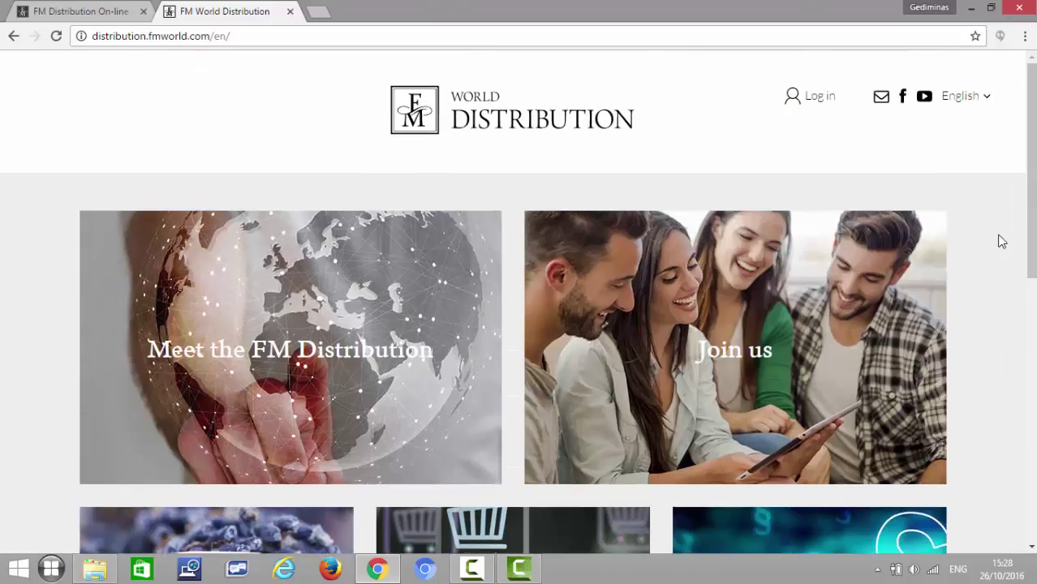
scroll(1002, 241, "down", 2)
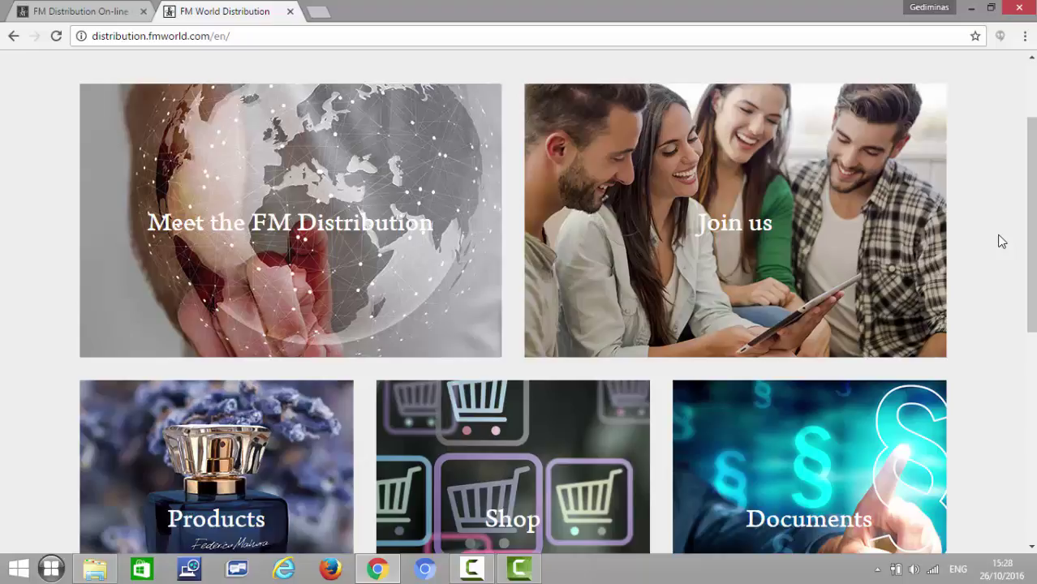
scroll(1003, 241, "down", 2)
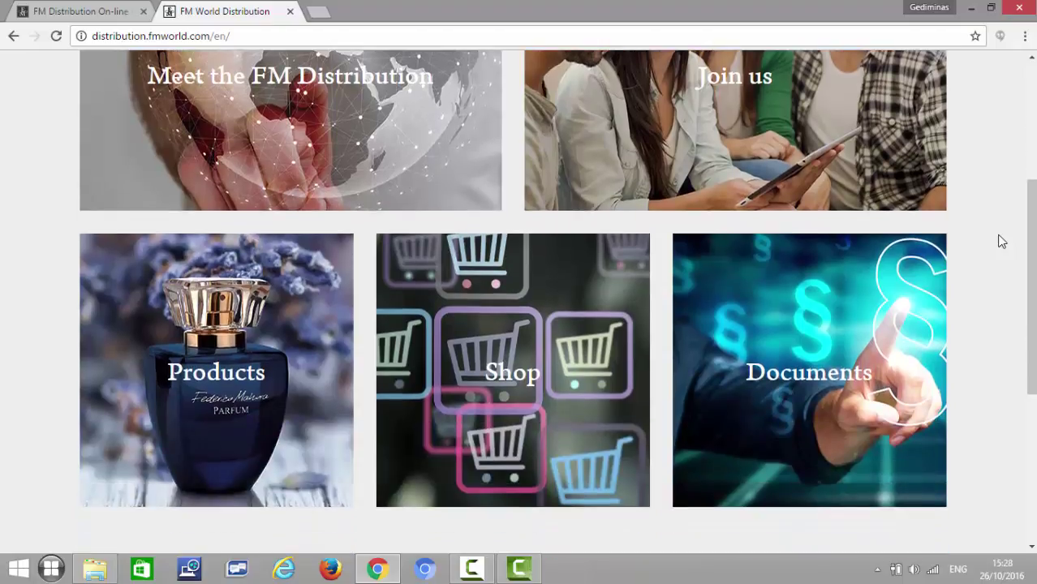
scroll(1002, 241, "up", 3)
scroll(1003, 241, "down", 7)
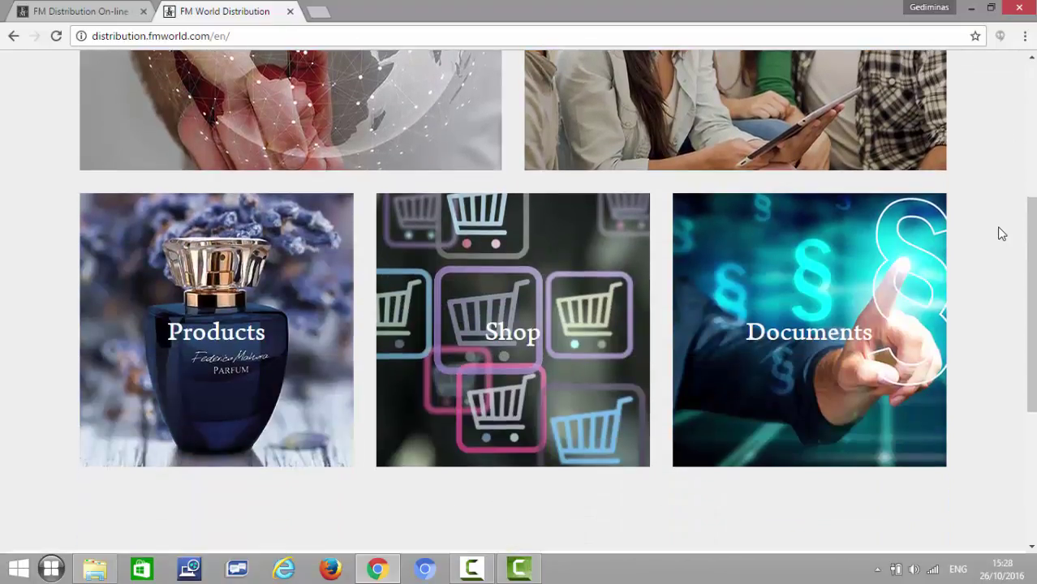
scroll(1002, 241, "up", 5)
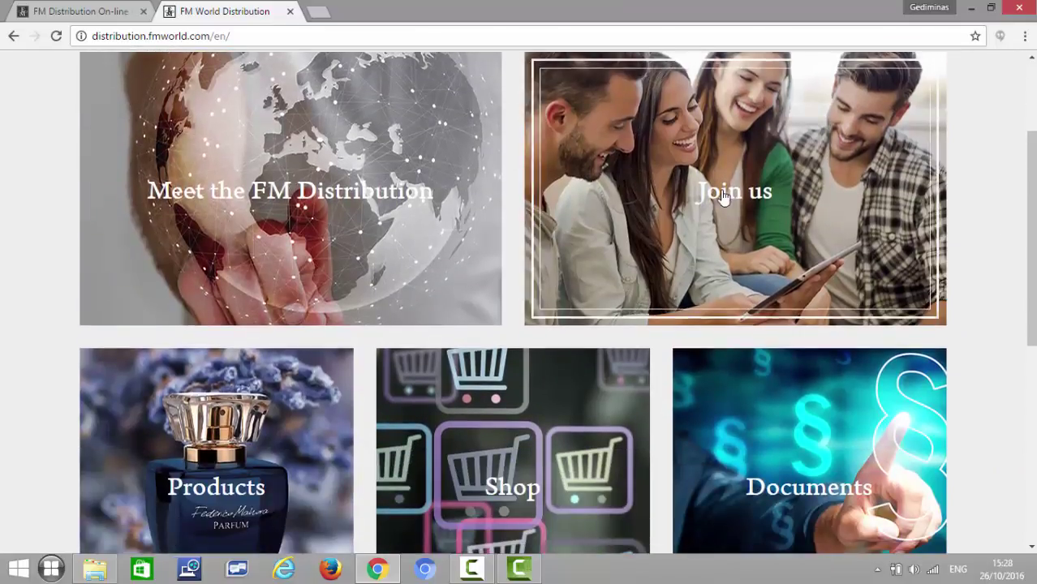
Open the Meet the FM Distribution page and go from there to the site's contact page
left_click(419, 209)
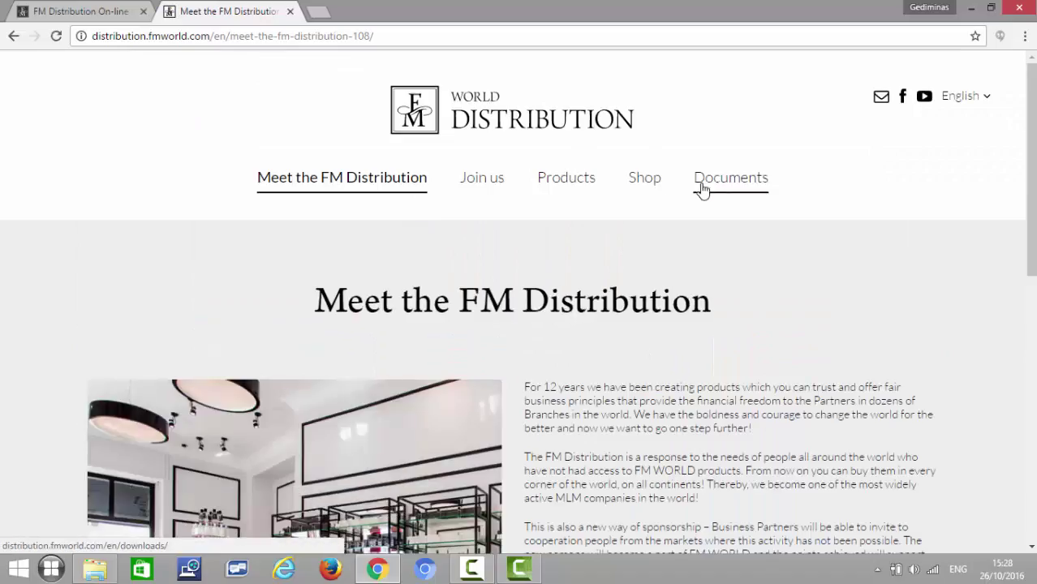
scroll(678, 204, "down", 1)
scroll(676, 200, "up", 1)
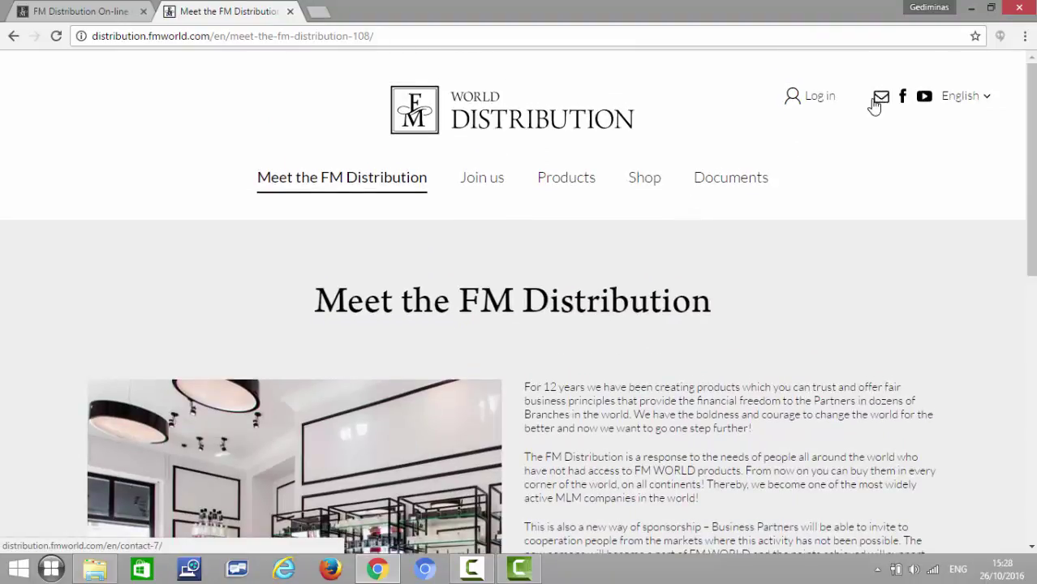
left_click(884, 102)
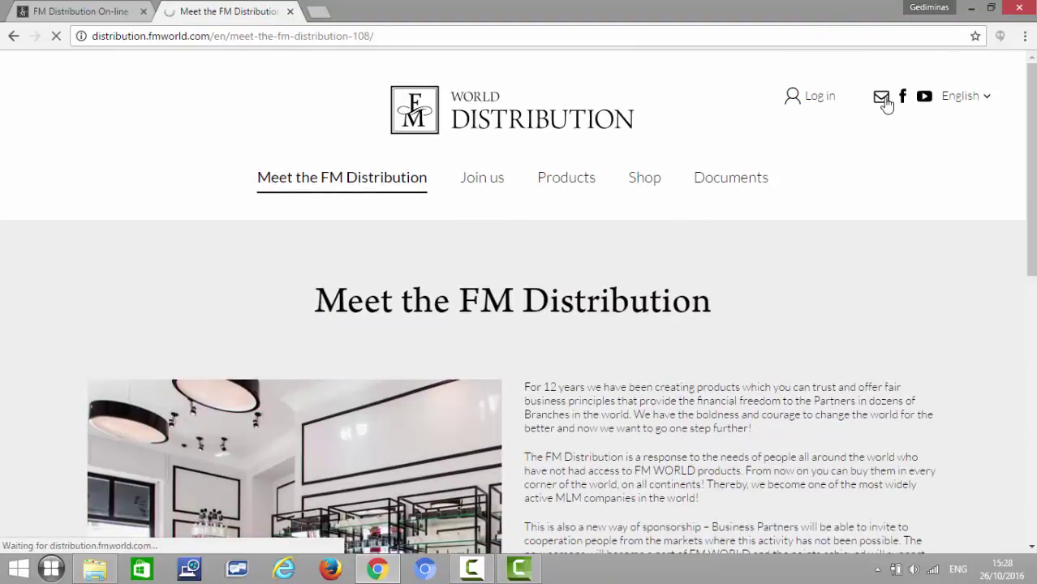
Highlight the general contact e-mail address on the Contact page and look over the contact form's fields
scroll(830, 342, "down", 3)
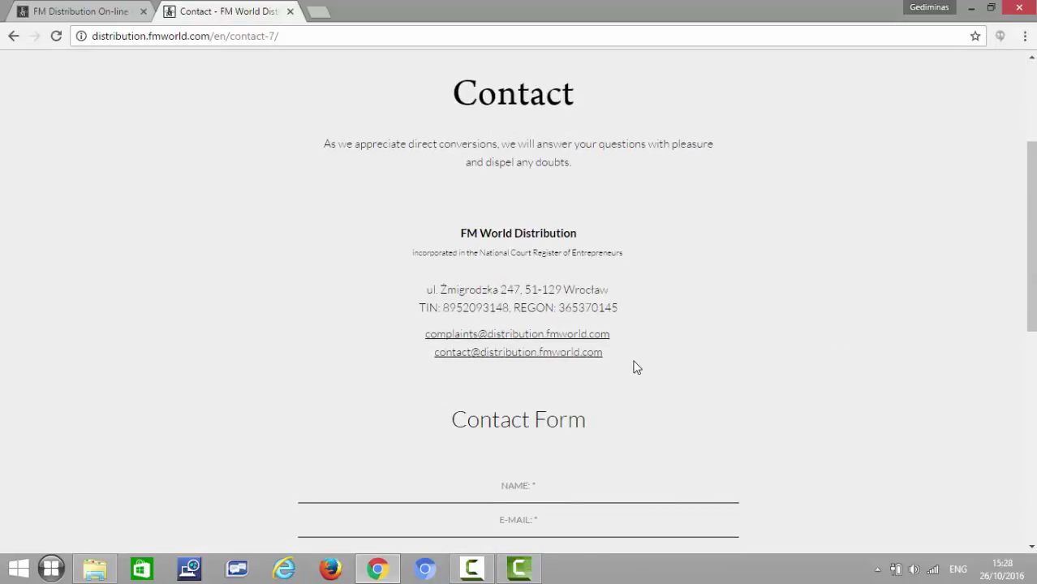
left_click_drag(618, 355, 431, 360)
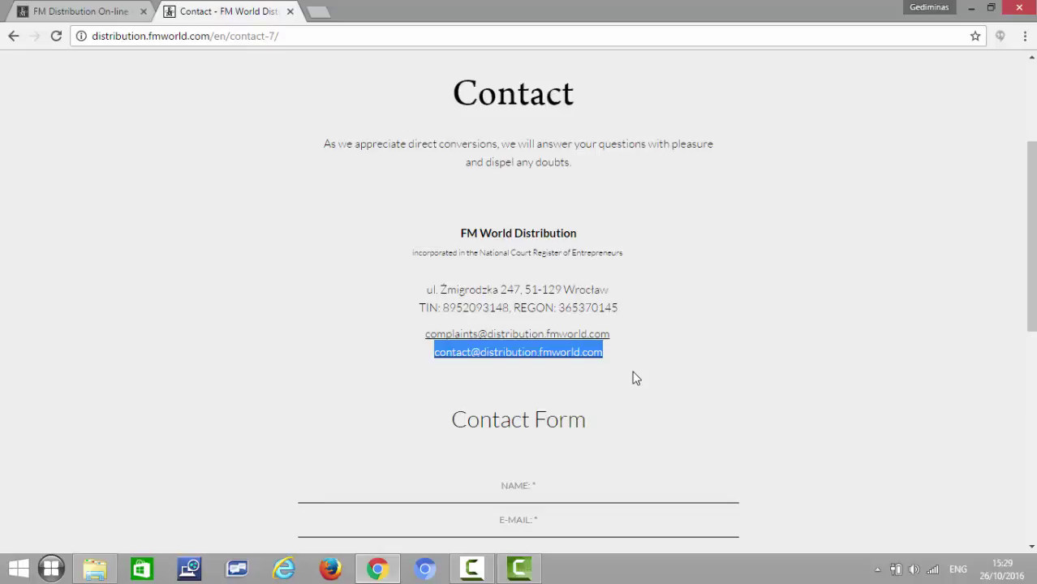
scroll(636, 378, "down", 1)
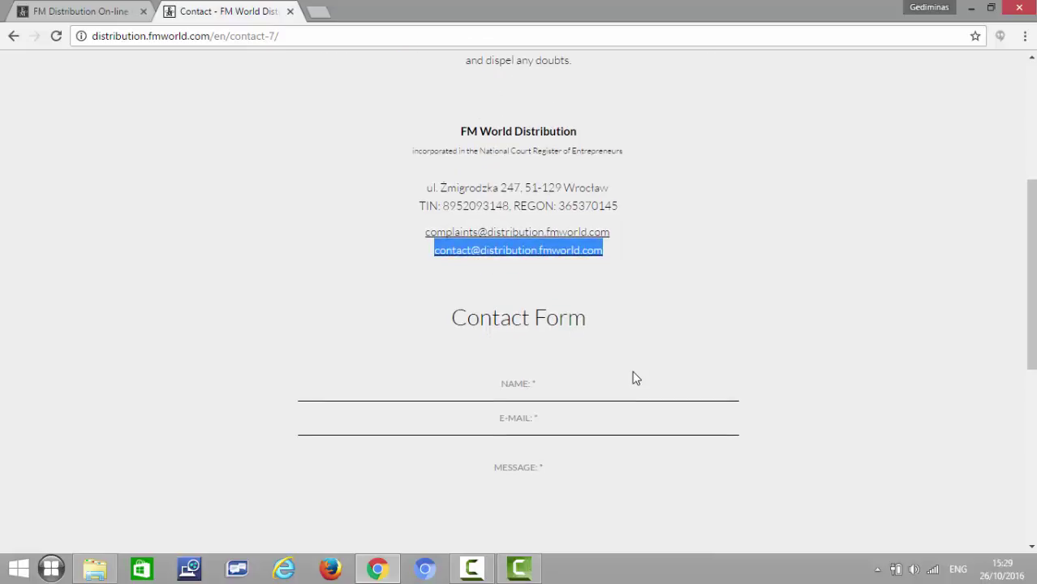
scroll(635, 378, "down", 1)
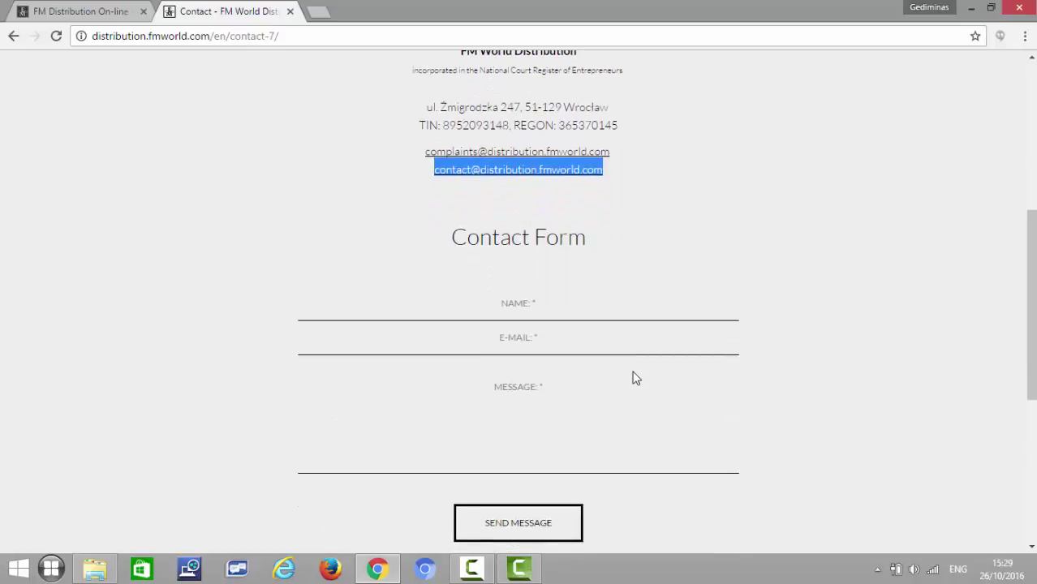
scroll(635, 378, "up", 4)
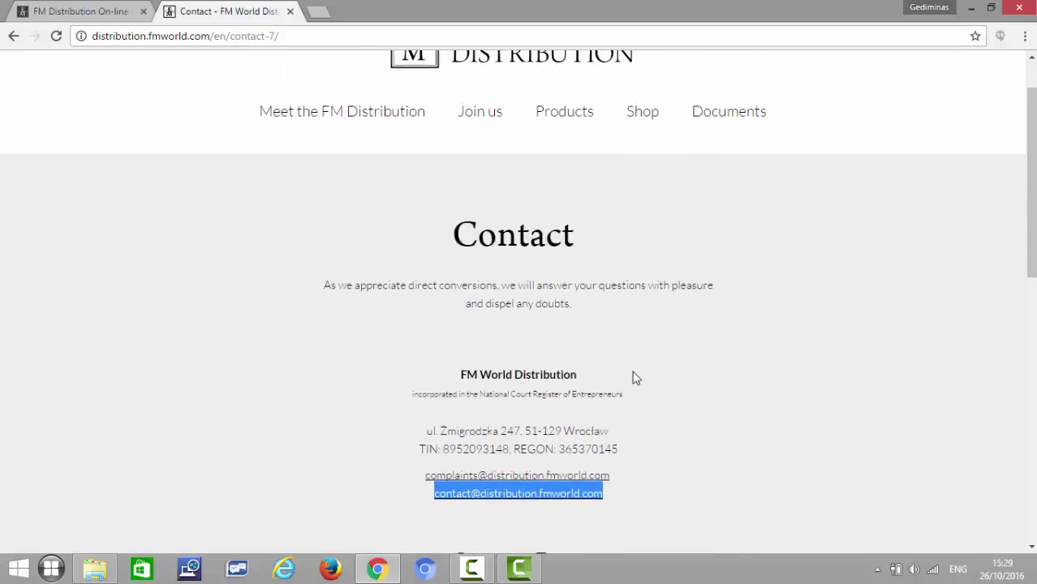
scroll(635, 378, "up", 1)
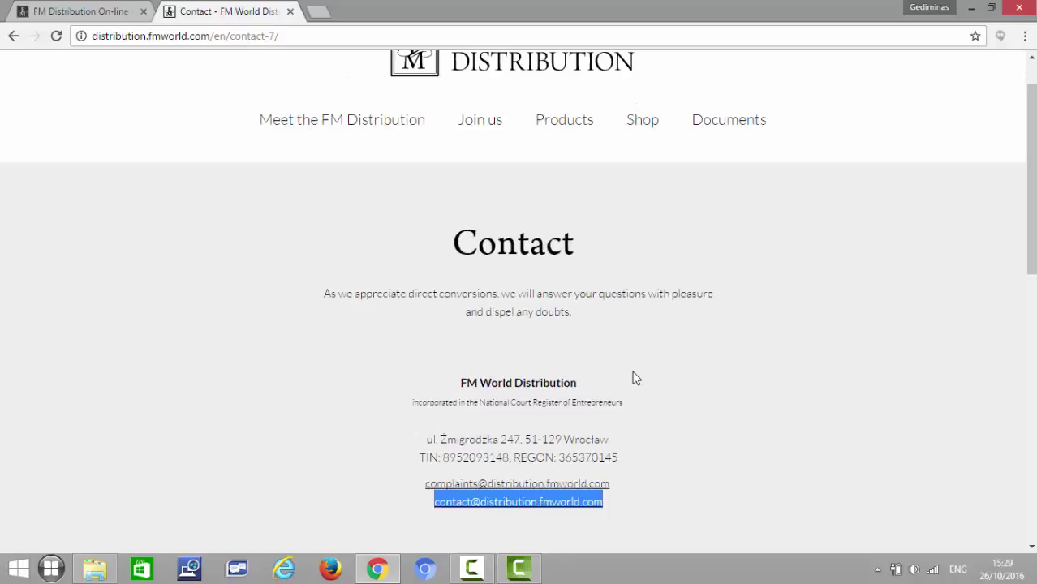